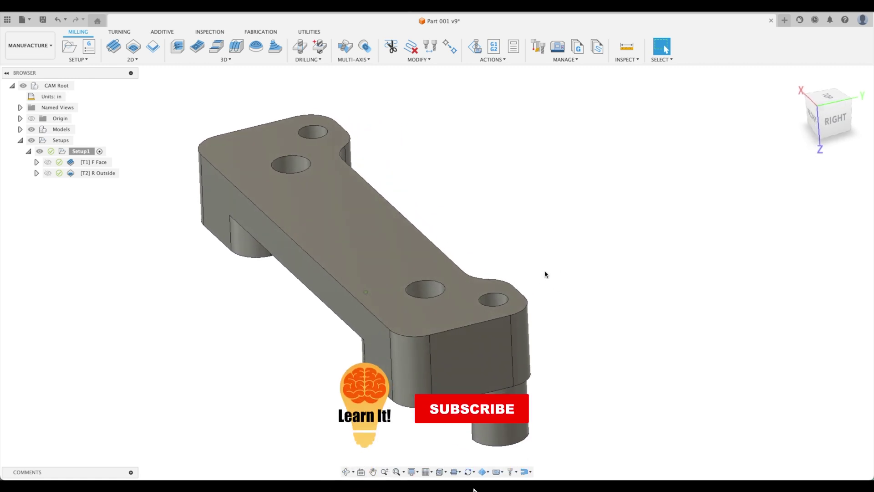
# Check the diameter of the small corner hole at the part's near end
pyautogui.scroll(3, 545, 274)
pyautogui.click(487, 295)
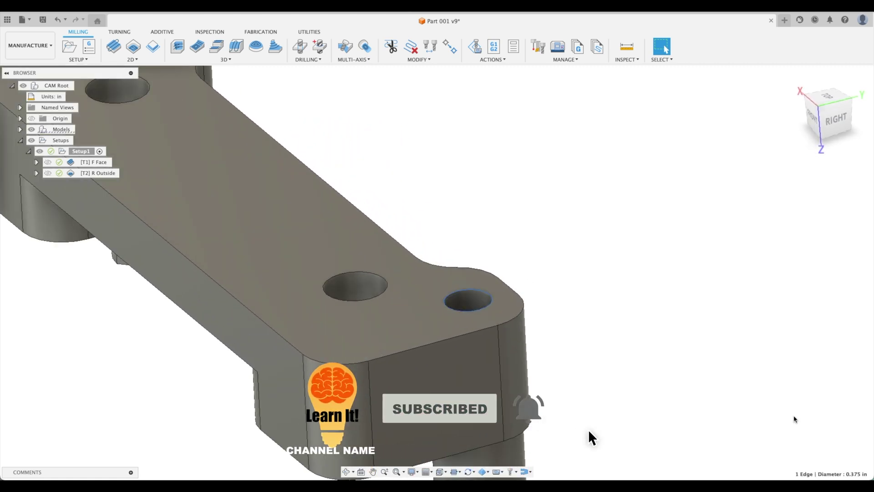
pyautogui.click(667, 340)
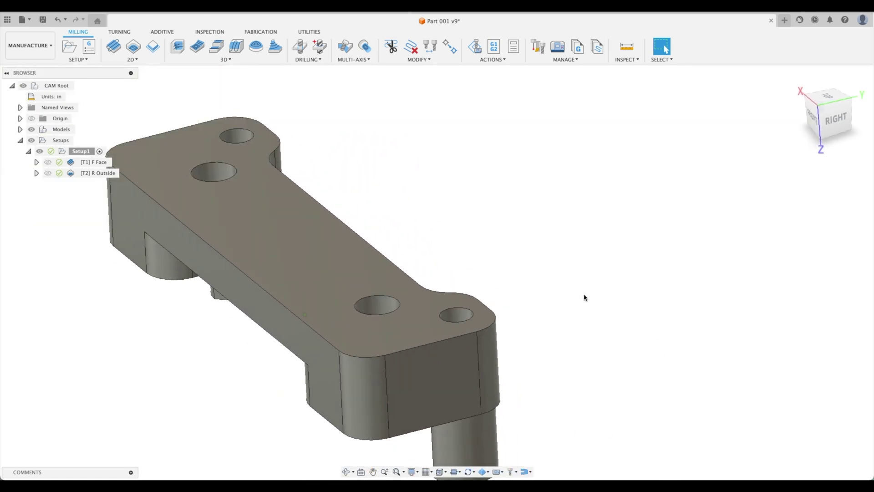
# Start a drilling operation with the 1/2" 90° spot drill from the Milling Tools (Inch) library
pyautogui.click(299, 47)
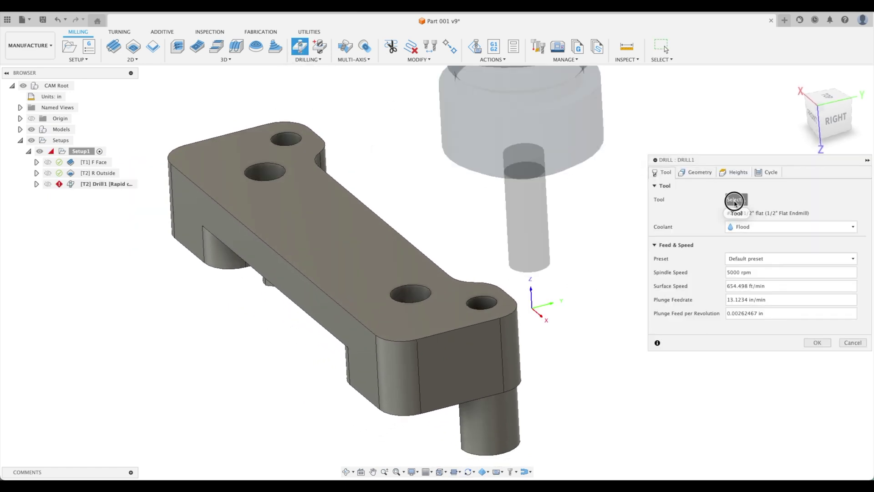
pyautogui.click(736, 199)
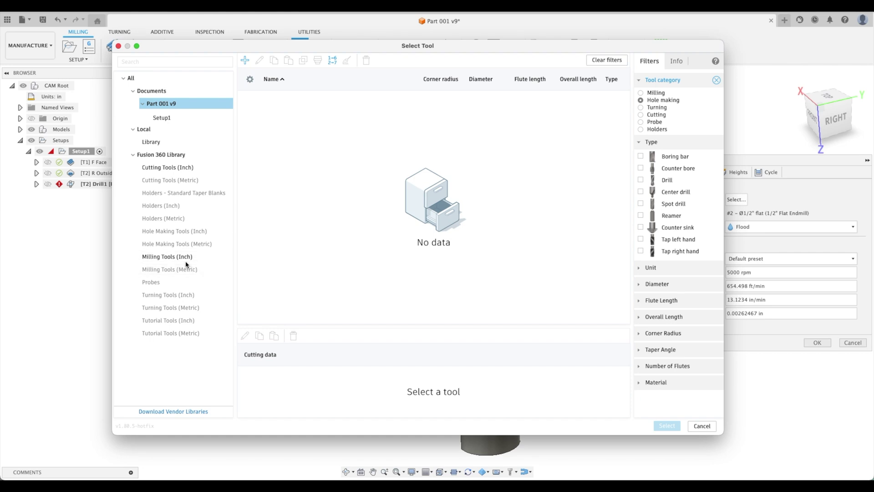
pyautogui.click(168, 167)
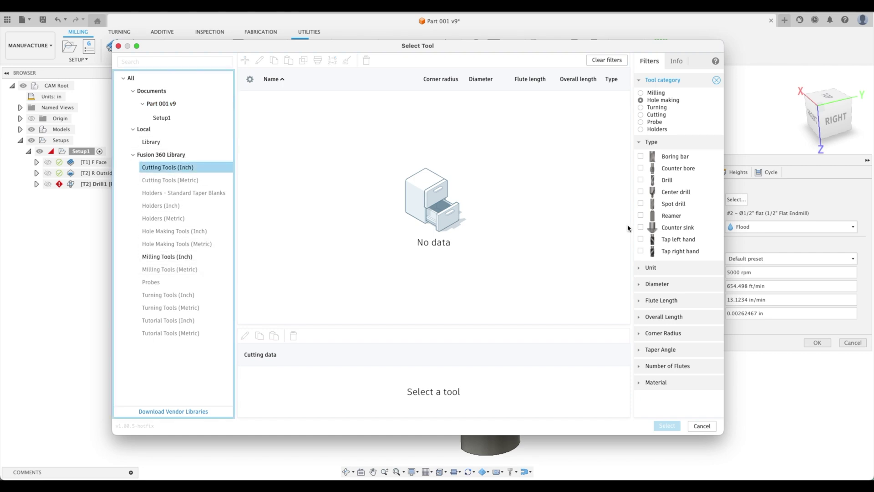
pyautogui.click(198, 258)
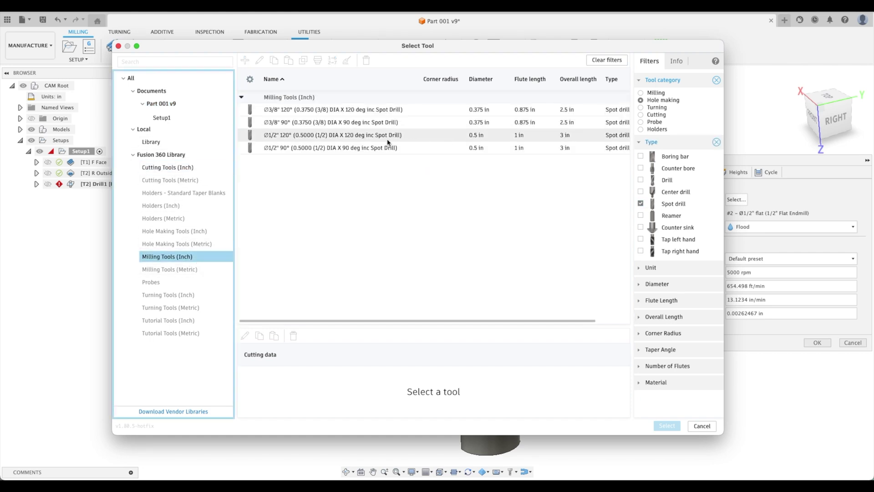
pyautogui.doubleClick(330, 148)
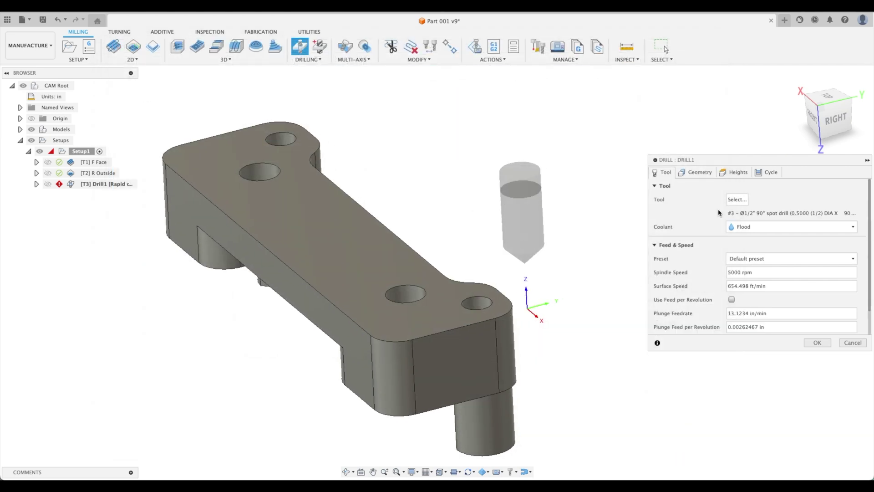
# Select the near small corner hole's face as drilling geometry and include all holes of the same diameter
pyautogui.click(700, 172)
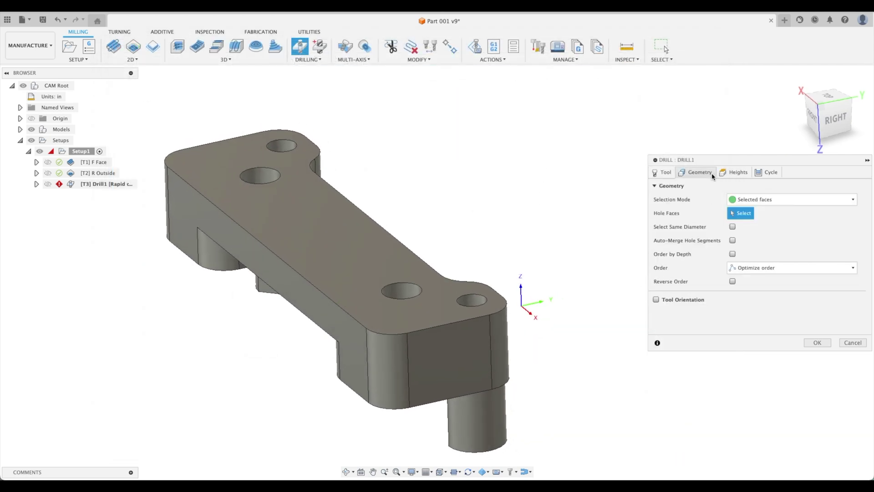
pyautogui.click(771, 200)
pyautogui.click(771, 204)
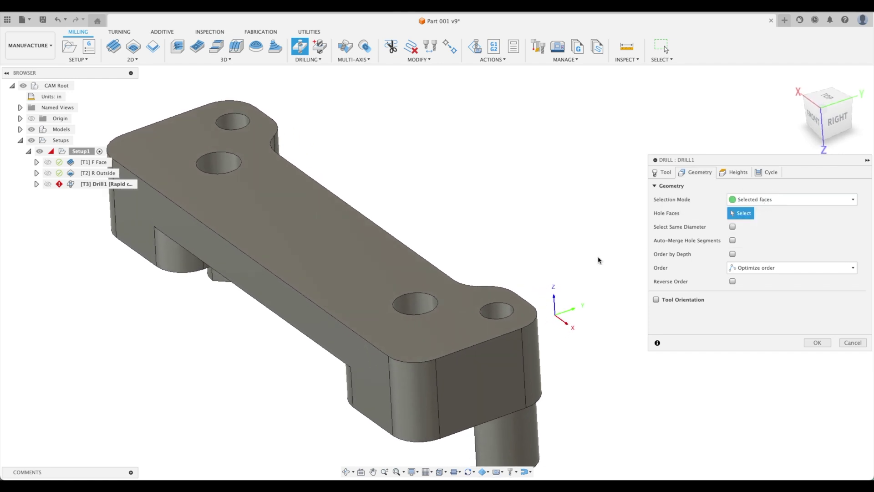
pyautogui.click(500, 321)
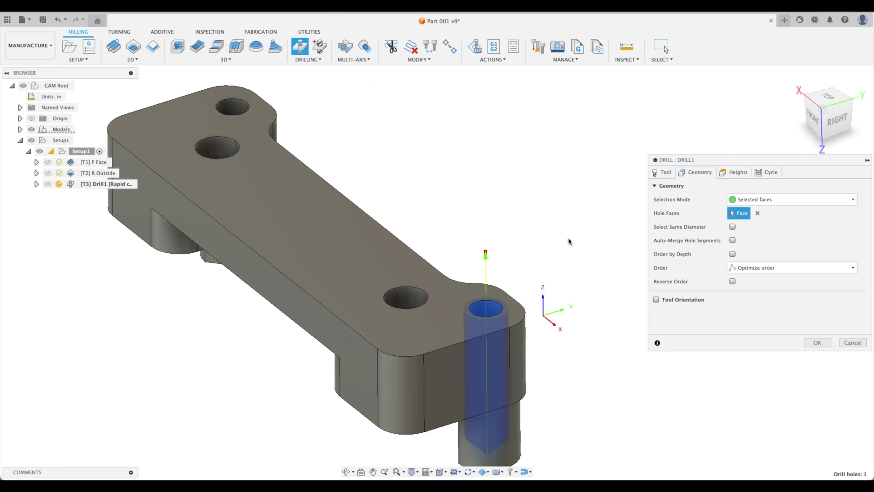
pyautogui.click(733, 227)
pyautogui.keyDown('shift'); pyautogui.moveTo(288, 144); pyautogui.dragTo(447, 209, button='middle'); pyautogui.keyUp('shift')
pyautogui.keyDown('shift'); pyautogui.moveTo(445, 148); pyautogui.dragTo(449, 178, button='middle'); pyautogui.keyUp('shift')
pyautogui.scroll(1, 449, 178)
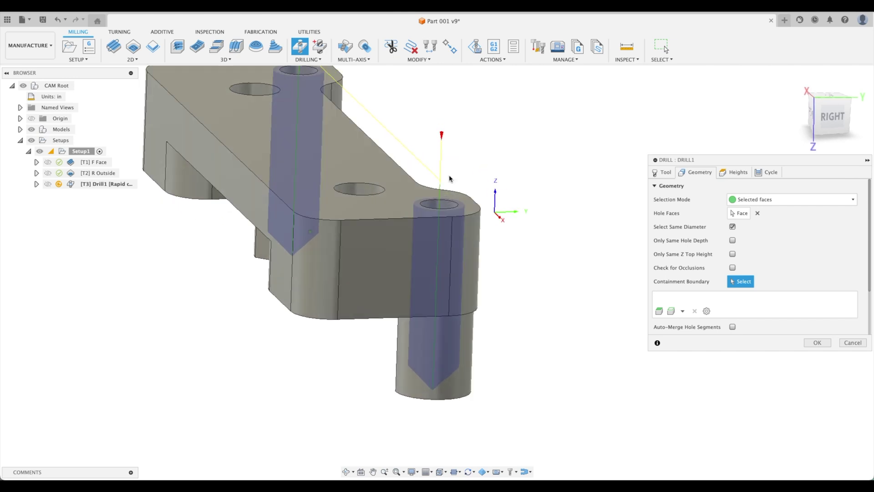
pyautogui.keyDown('shift'); pyautogui.moveTo(439, 382); pyautogui.dragTo(419, 207, button='middle'); pyautogui.keyUp('shift')
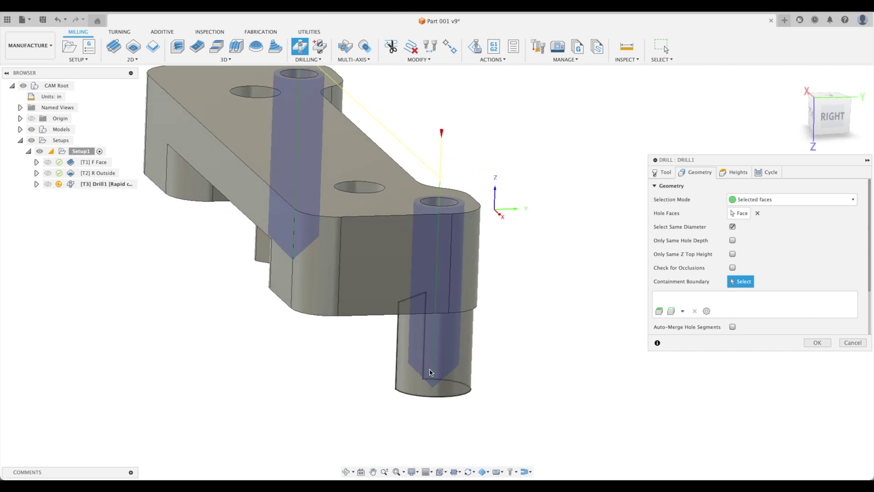
pyautogui.keyDown('shift'); pyautogui.moveTo(420, 361); pyautogui.dragTo(534, 301, button='middle'); pyautogui.keyUp('shift')
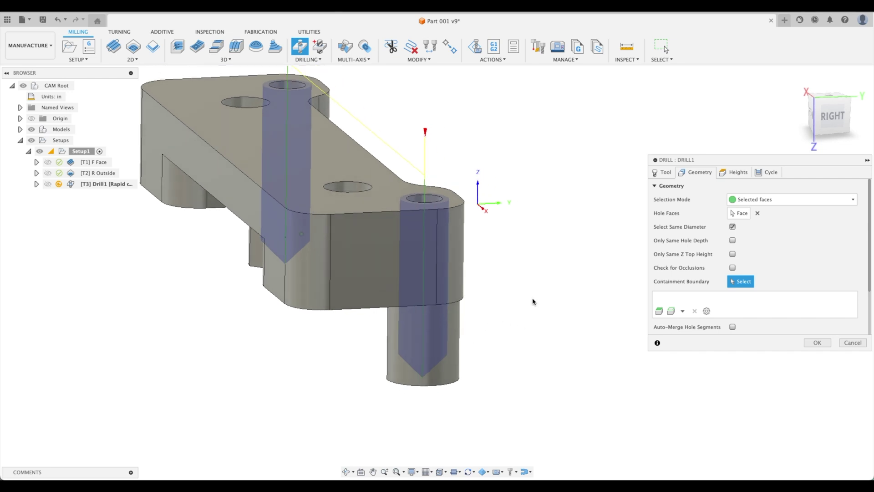
# Set the drill operation's bottom height reference to To chamfer width
pyautogui.click(734, 173)
pyautogui.scroll(-3, 668, 290)
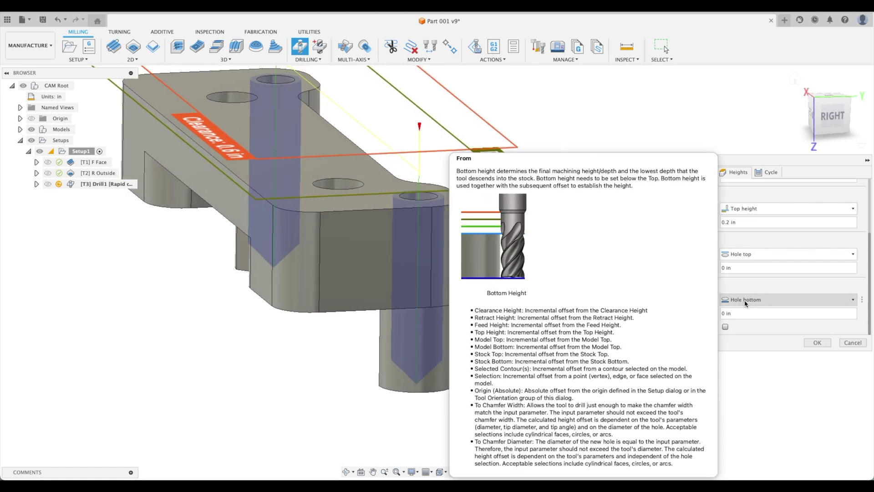
pyautogui.click(827, 123)
pyautogui.scroll(10, 390, 365)
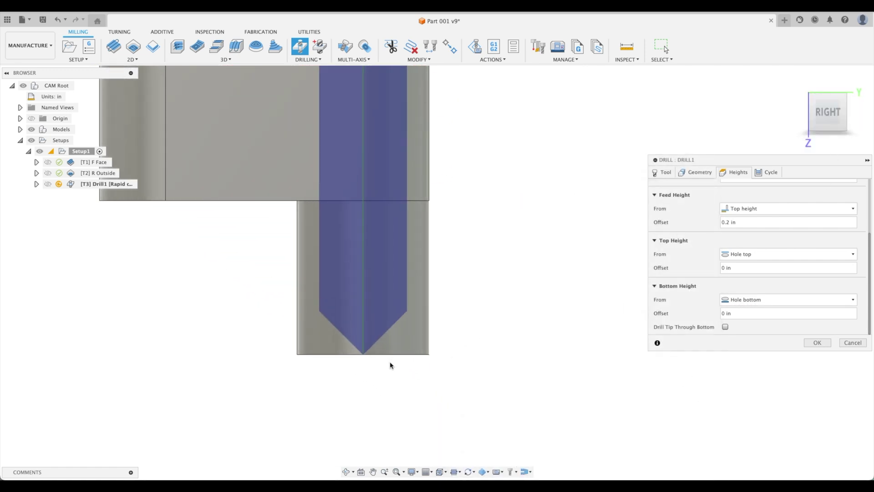
pyautogui.scroll(-10, 347, 332)
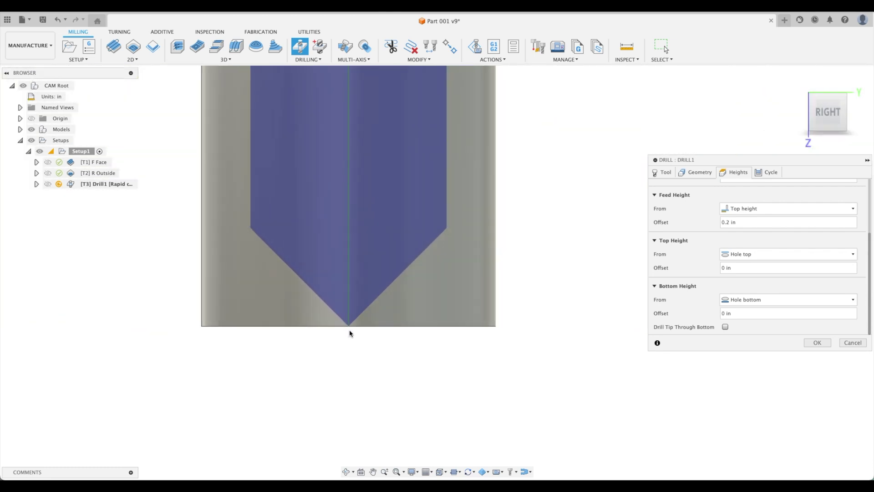
pyautogui.click(747, 299)
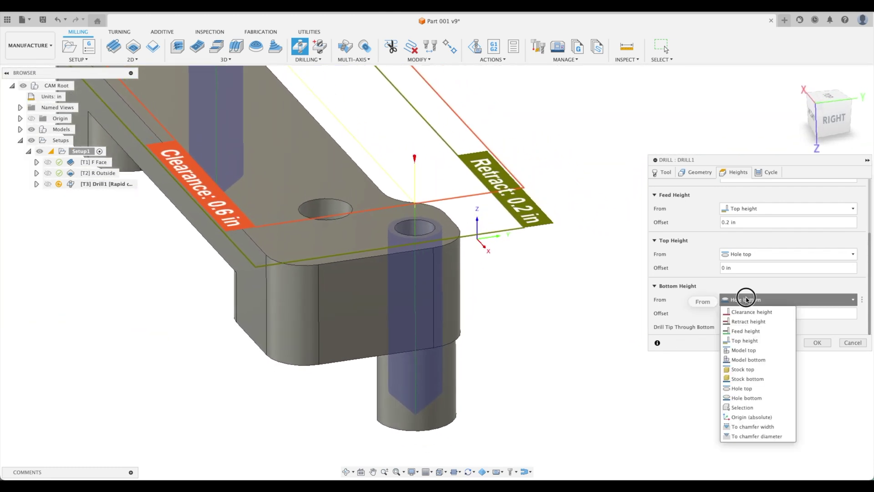
pyautogui.click(766, 427)
pyautogui.scroll(5, 675, 364)
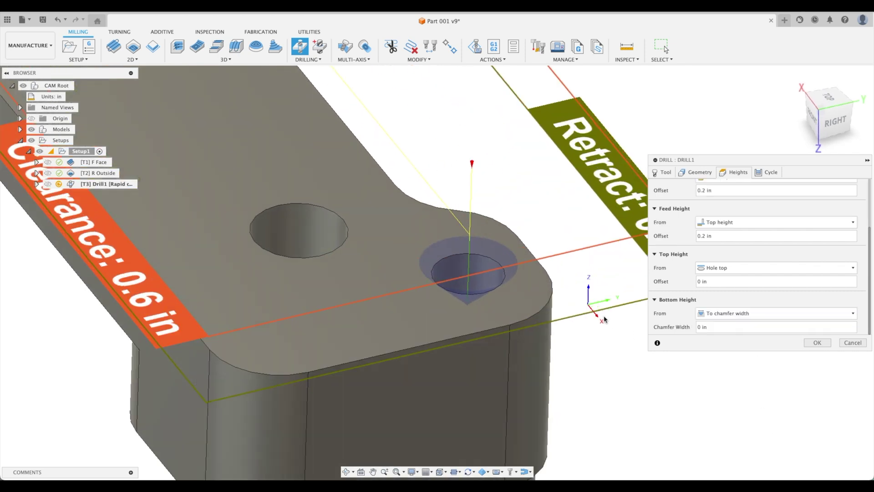
# Set the chamfer width to 0.025 in, review the cycle type and generate the spot-drilling toolpath
pyautogui.keyDown('shift'); pyautogui.moveTo(676, 365); pyautogui.dragTo(537, 258, button='middle'); pyautogui.keyUp('shift')
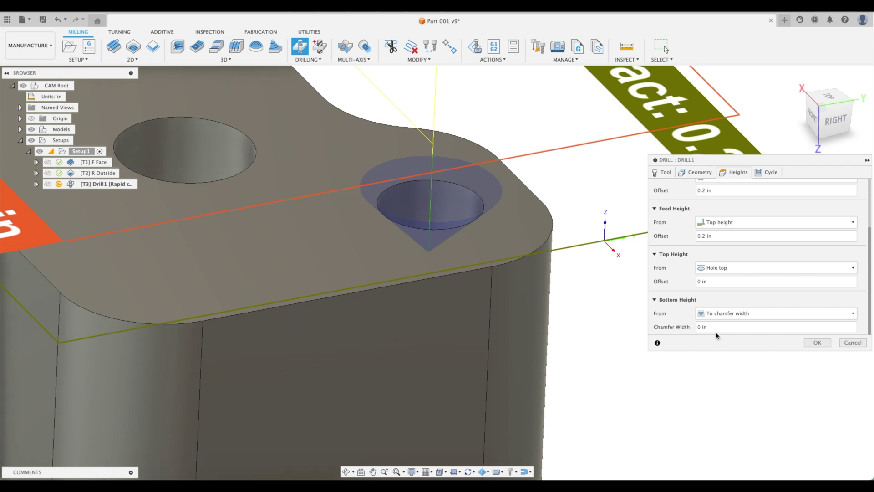
pyautogui.press('BackSpace')
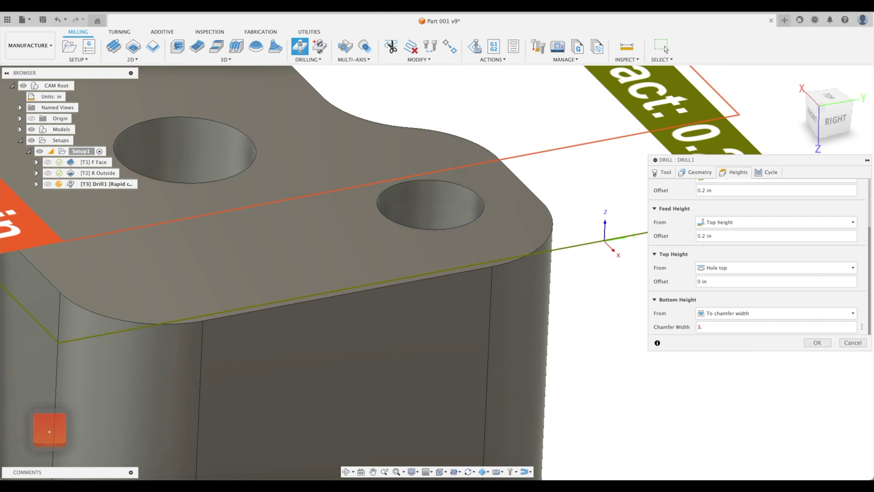
pyautogui.write('3')
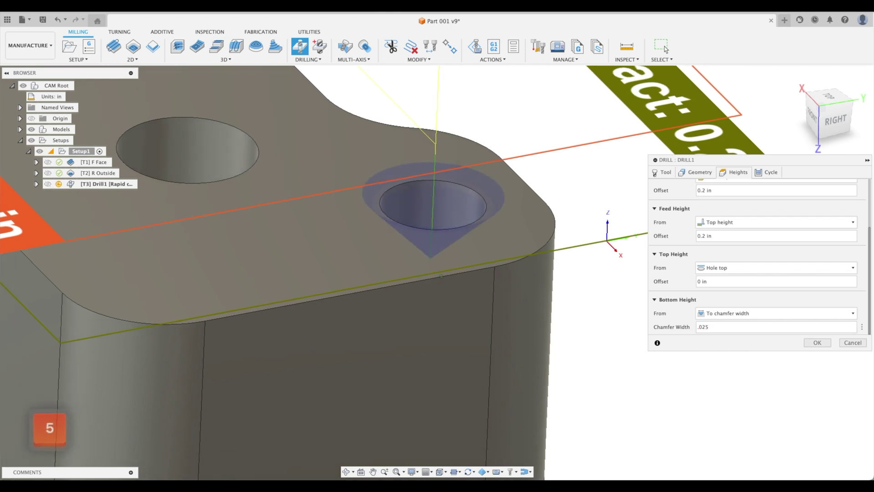
pyautogui.scroll(-3, 420, 273)
pyautogui.click(768, 178)
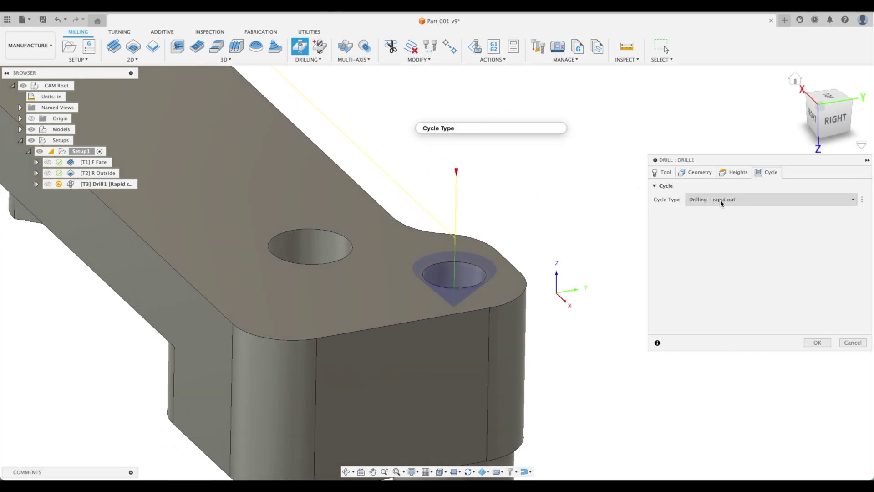
pyautogui.keyDown('shift'); pyautogui.moveTo(522, 203); pyautogui.dragTo(452, 202, button='middle'); pyautogui.keyUp('shift')
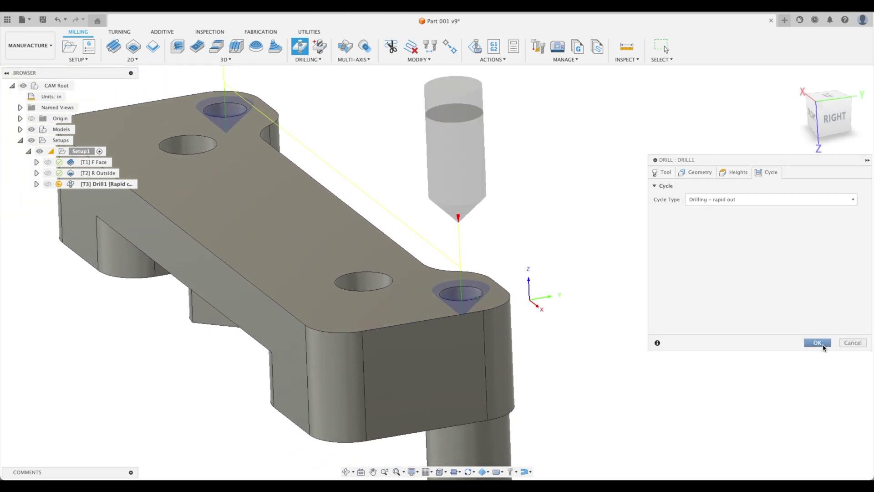
pyautogui.click(823, 346)
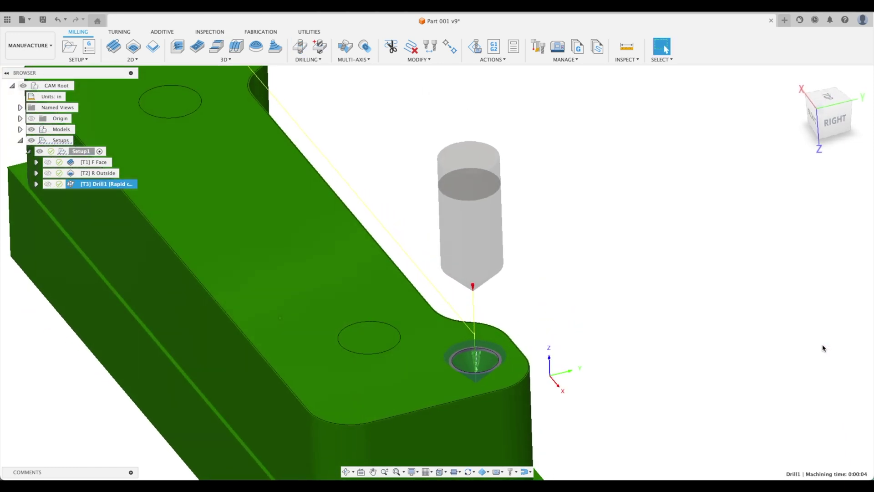
# Inspect the spot-drilled chamfer preview around the near corner hole and clear the operation's selection
pyautogui.scroll(2, 465, 299)
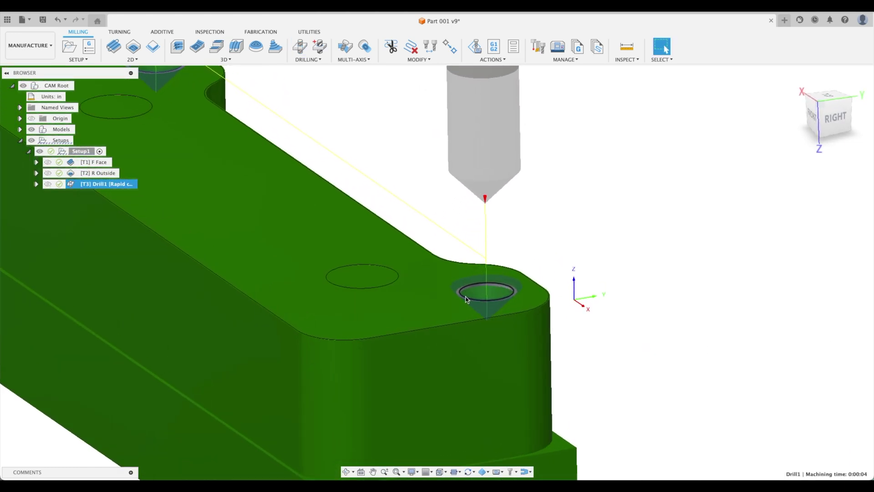
pyautogui.scroll(2, 465, 299)
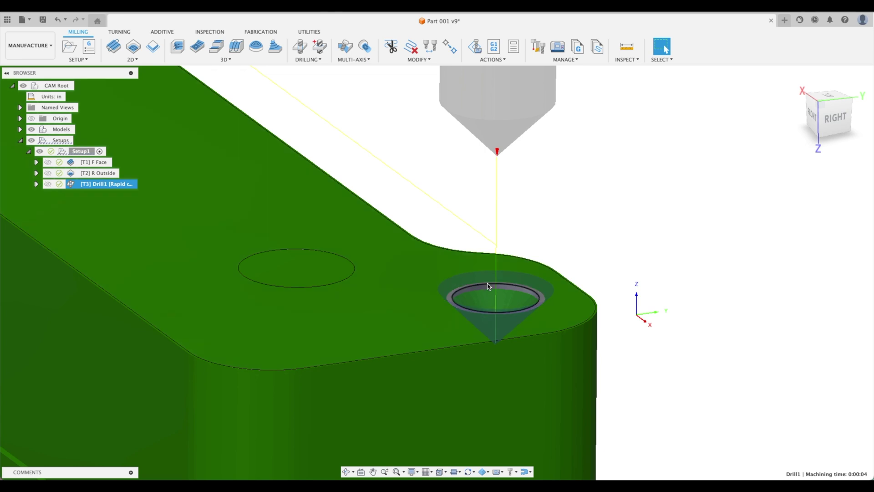
pyautogui.scroll(-2, 592, 273)
pyautogui.click(640, 268)
pyautogui.scroll(-3, 640, 267)
pyautogui.keyDown('shift'); pyautogui.moveTo(591, 261); pyautogui.dragTo(595, 264, button='middle'); pyautogui.keyUp('shift')
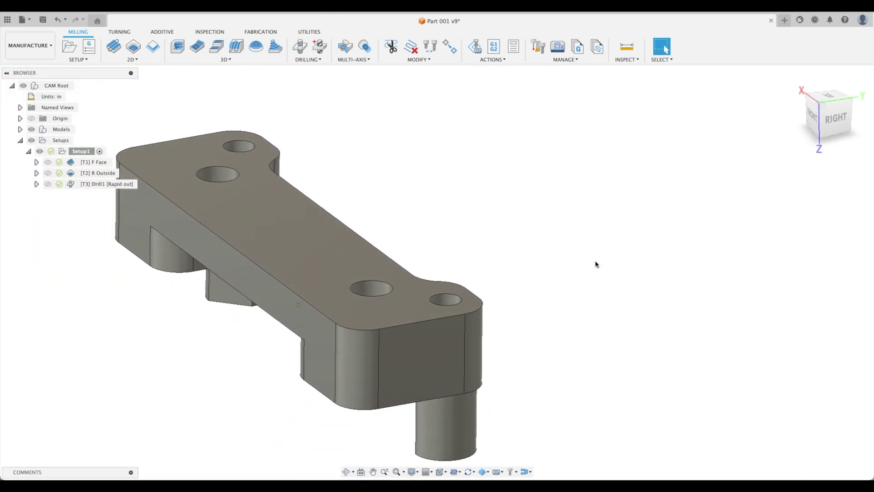
# Start a second drilling operation and add a new Drill tool to the Part 001 v9 document library
pyautogui.click(304, 49)
pyautogui.click(736, 196)
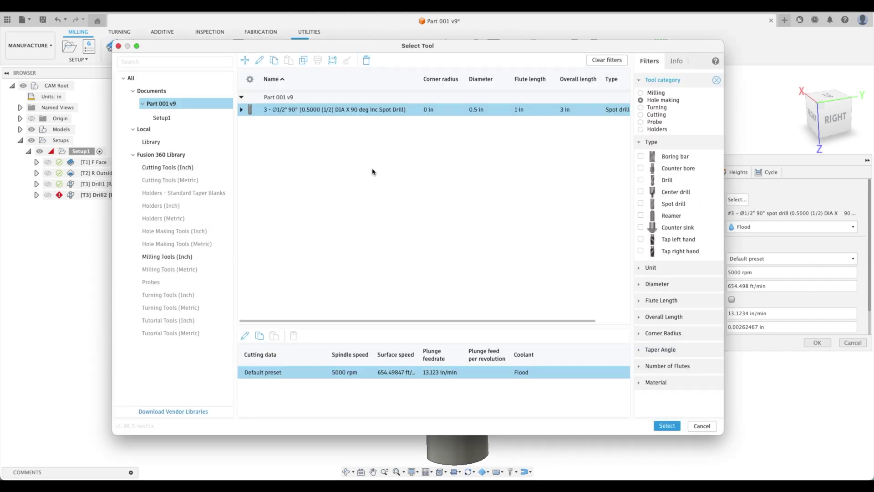
pyautogui.click(246, 63)
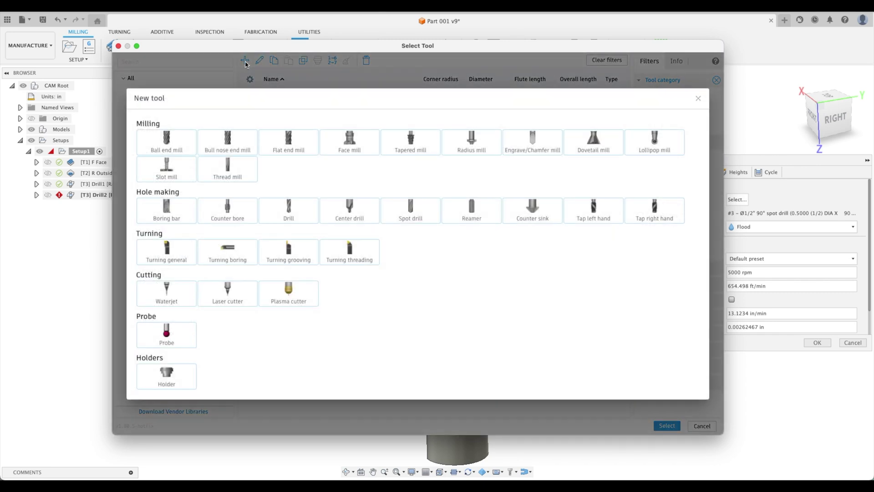
pyautogui.click(288, 211)
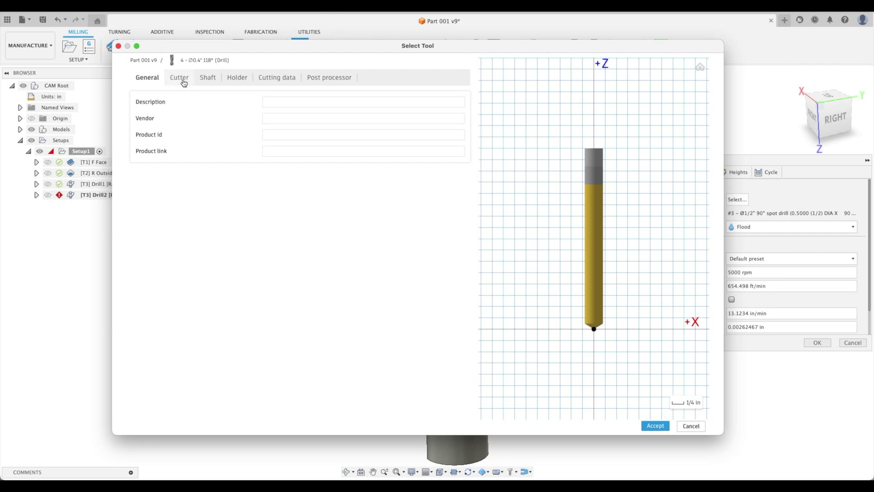
# Set the new drill's cutter diameter to 3/8 in and open its post processor settings
pyautogui.click(180, 78)
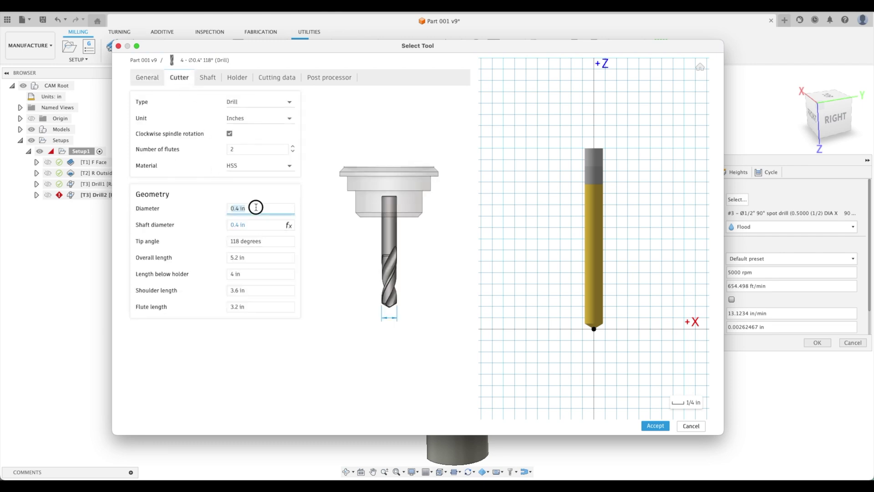
pyautogui.write('.375')
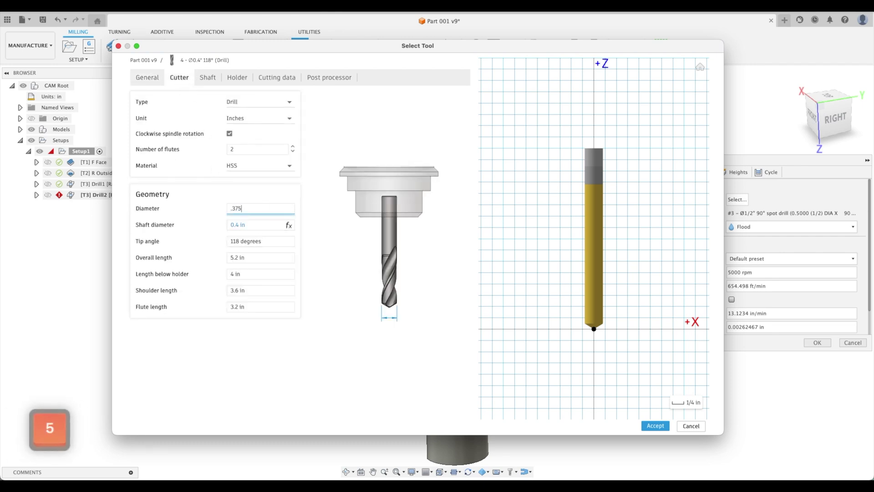
pyautogui.press('Return')
pyautogui.click(268, 208)
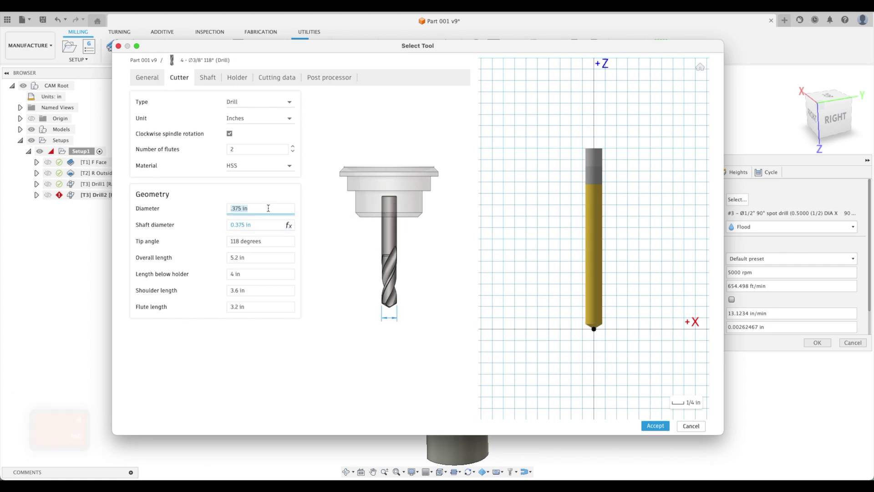
pyautogui.write('3/8')
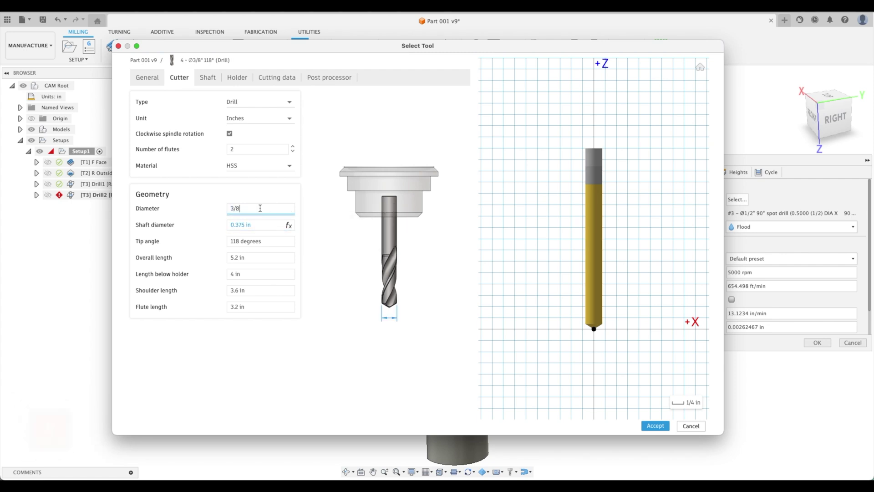
pyautogui.press('Return')
pyautogui.click(333, 79)
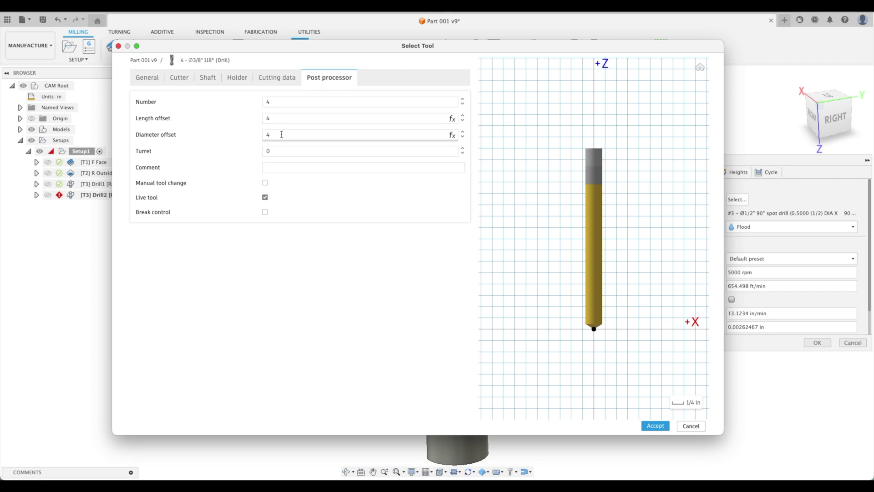
# Review the 3/8 in drill's tool number and offsets, accept the tool and assign it to the second drilling operation
pyautogui.moveTo(284, 103)
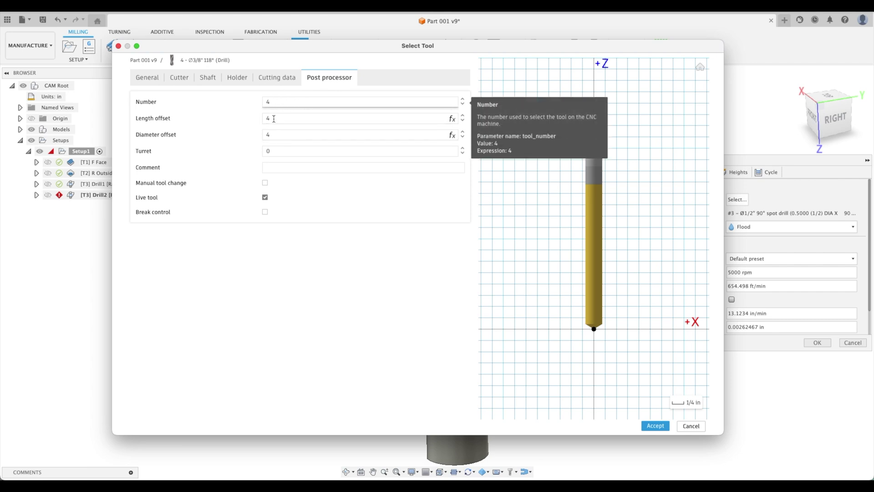
pyautogui.moveTo(279, 134)
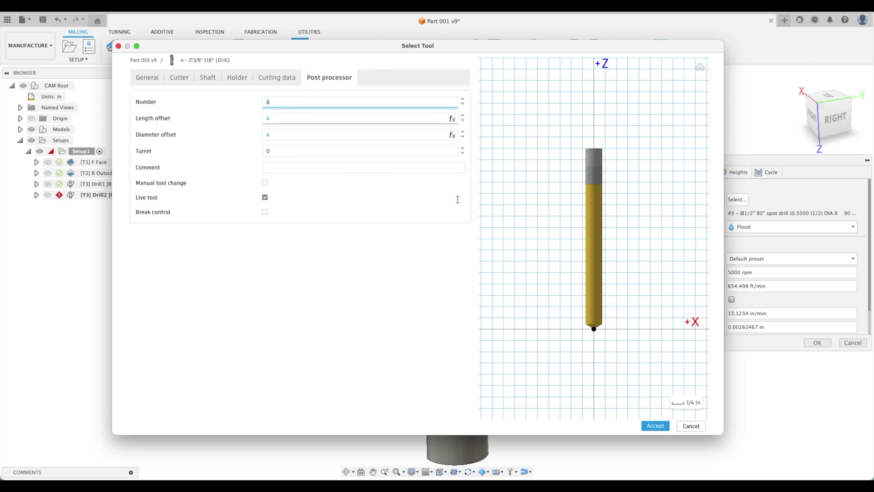
pyautogui.click(656, 426)
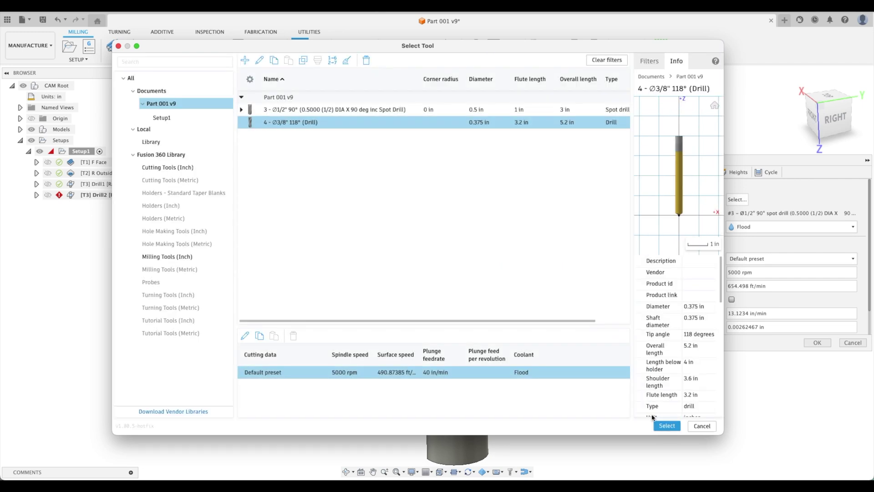
pyautogui.click(671, 426)
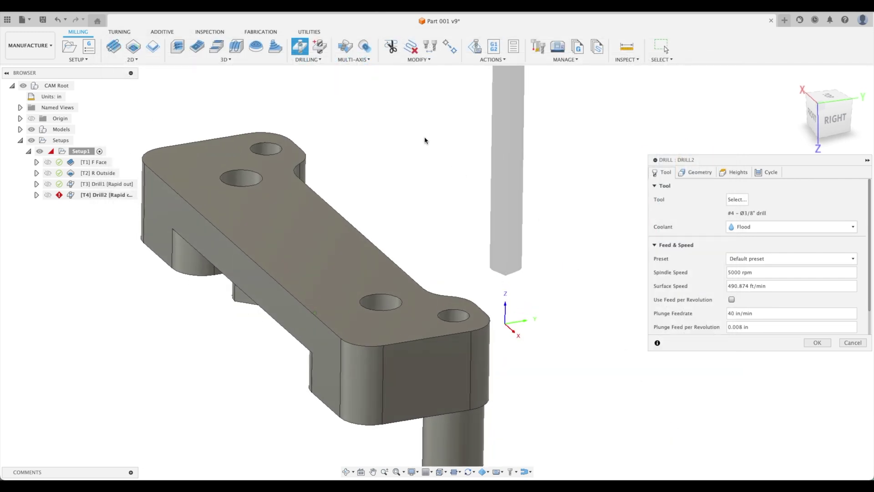
# Select the near corner hole's face as drilling geometry and include all holes of the same diameter
pyautogui.click(689, 172)
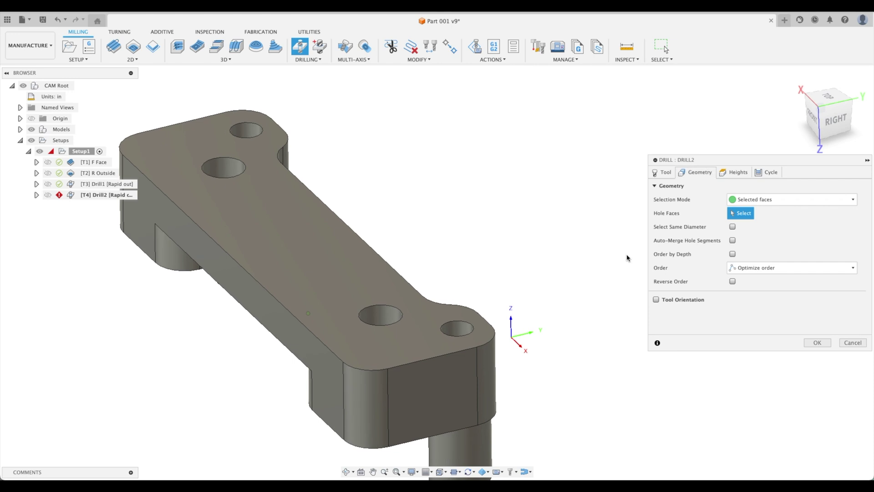
pyautogui.click(462, 327)
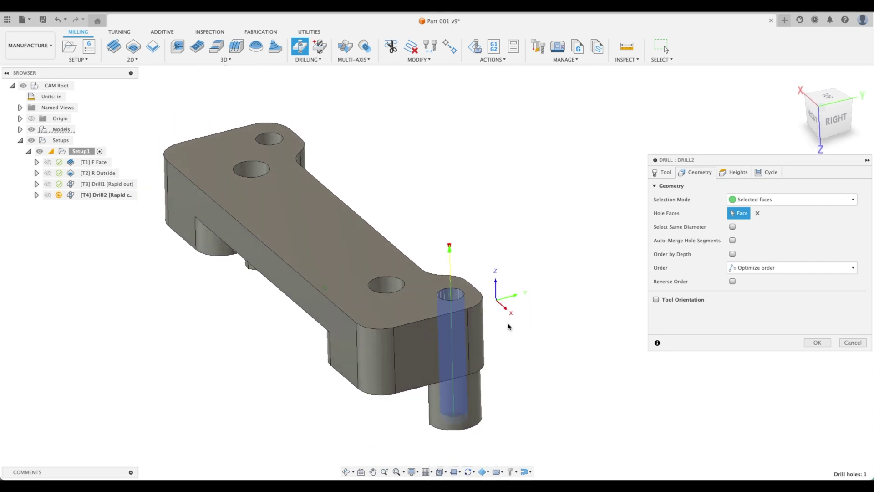
pyautogui.click(732, 227)
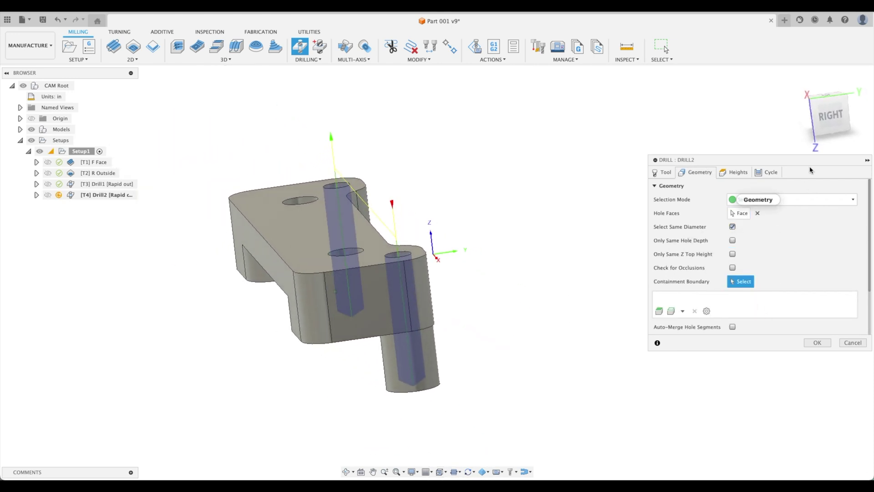
# Set the drill tip to pass through the hole bottom with a bottom height offset of -0.05 in, checking from the right side
pyautogui.click(829, 120)
pyautogui.scroll(5, 390, 377)
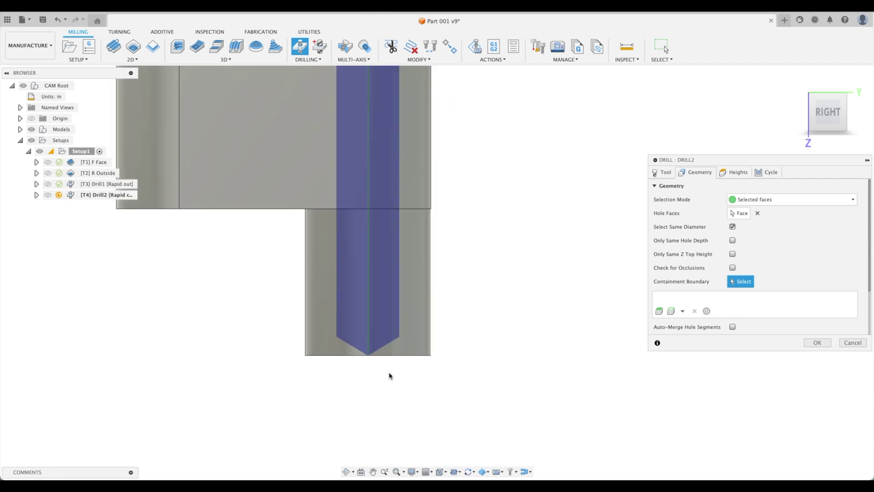
pyautogui.click(739, 175)
pyautogui.scroll(-3, 711, 292)
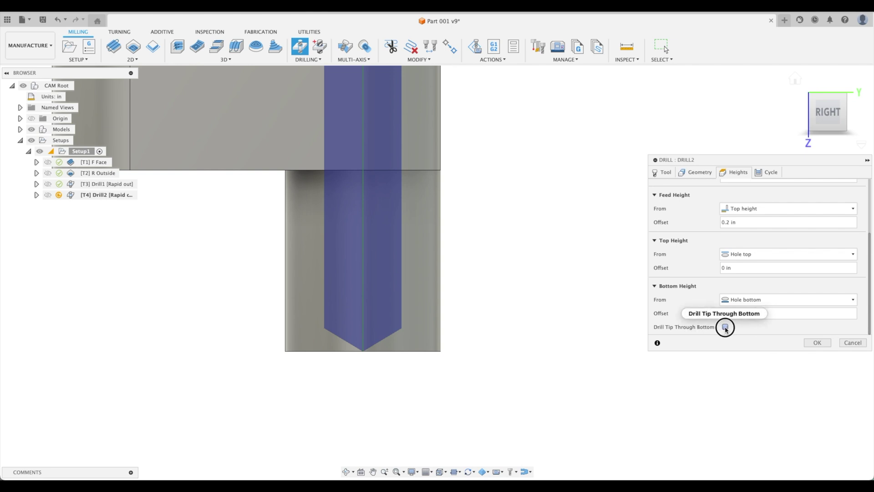
pyautogui.click(725, 327)
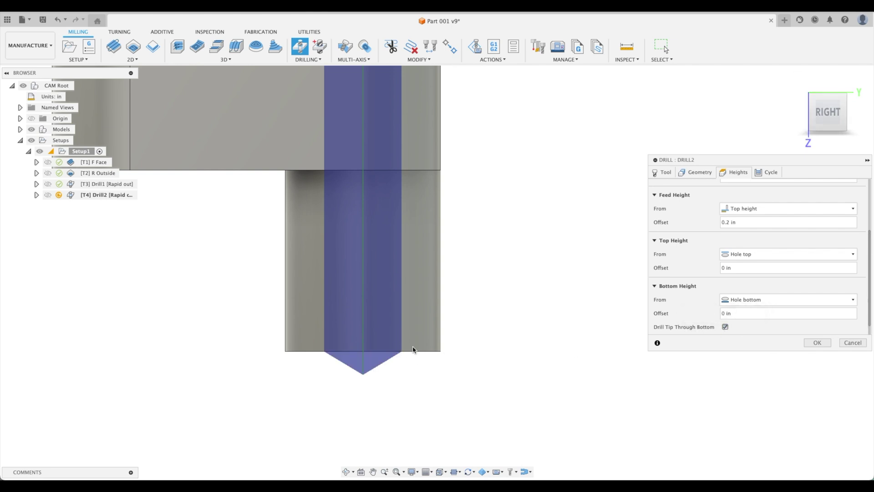
pyautogui.write('-.05')
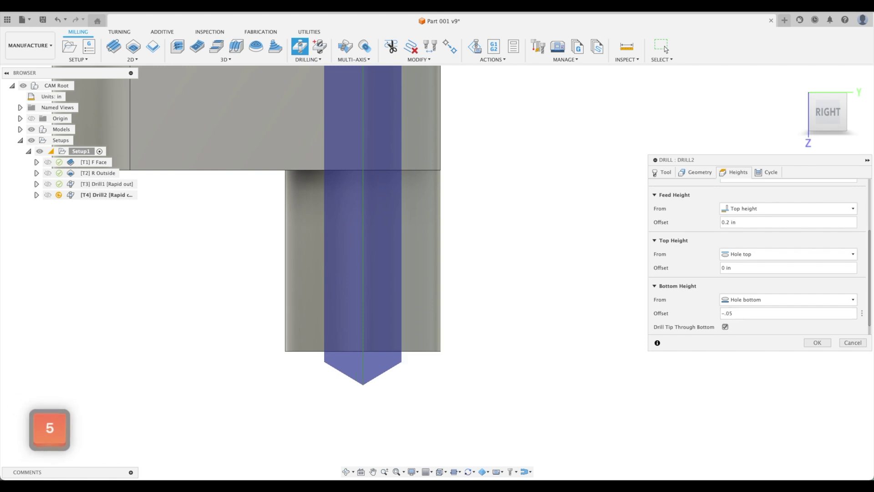
# Set the cycle type to Chip breaking - partial retract, review the pecking depth and generate the drilling toolpath
pyautogui.click(768, 172)
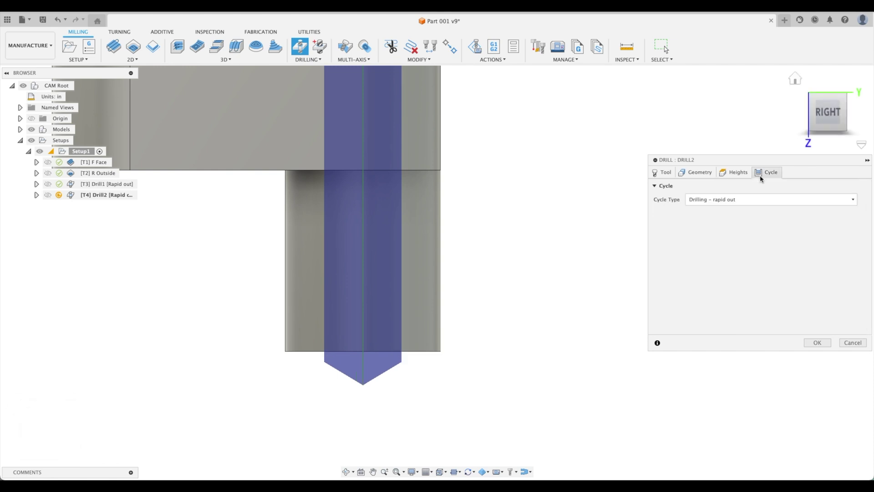
pyautogui.click(758, 197)
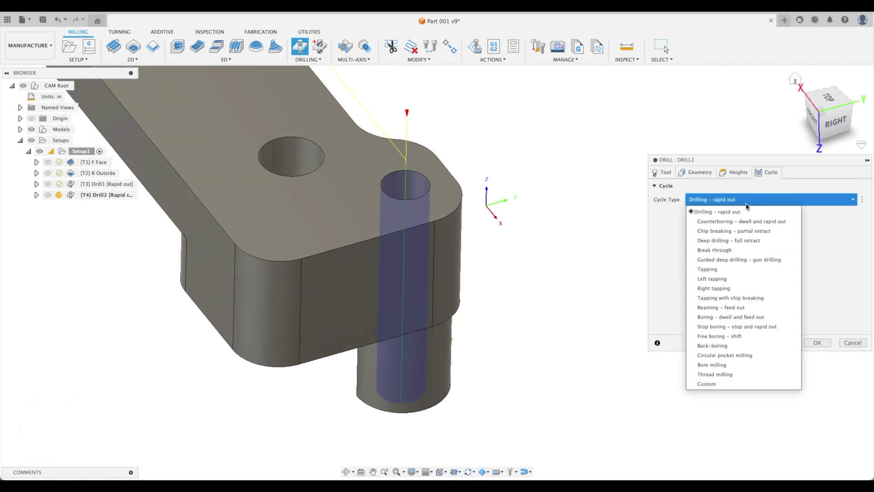
pyautogui.keyDown('shift'); pyautogui.moveTo(527, 191); pyautogui.dragTo(412, 162, button='middle'); pyautogui.keyUp('shift')
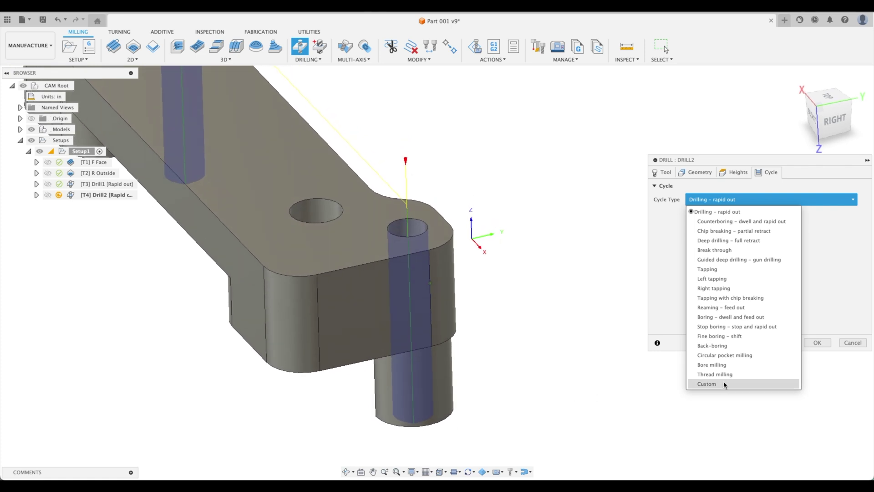
pyautogui.click(742, 231)
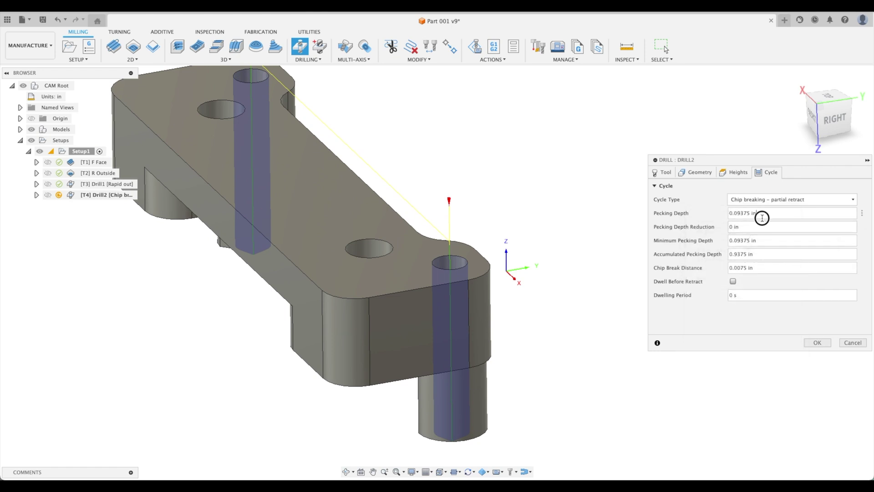
pyautogui.doubleClick(766, 216)
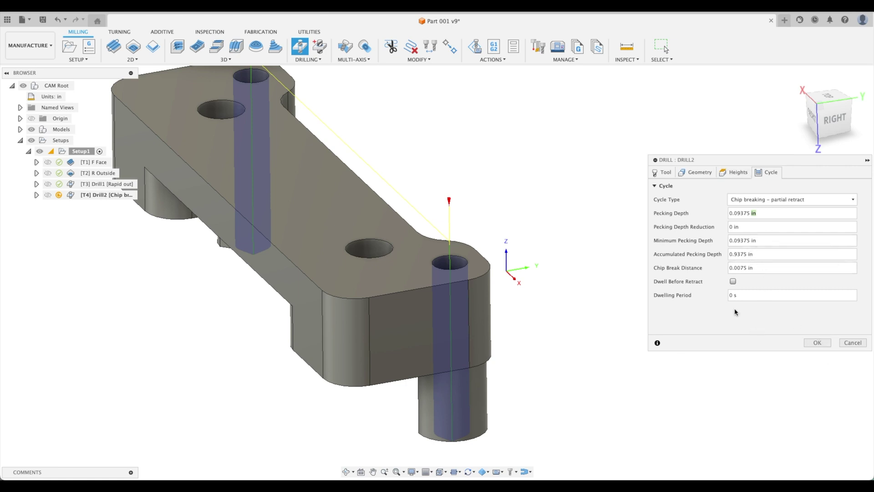
pyautogui.click(817, 343)
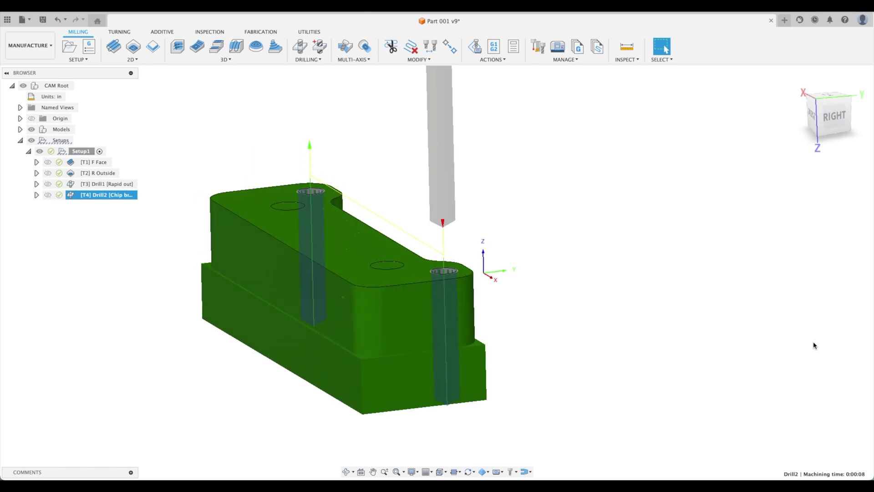
# Simulate the chip-breaking drilling operation on the stock, exit the simulation and look over the part
pyautogui.rightClick(92, 197)
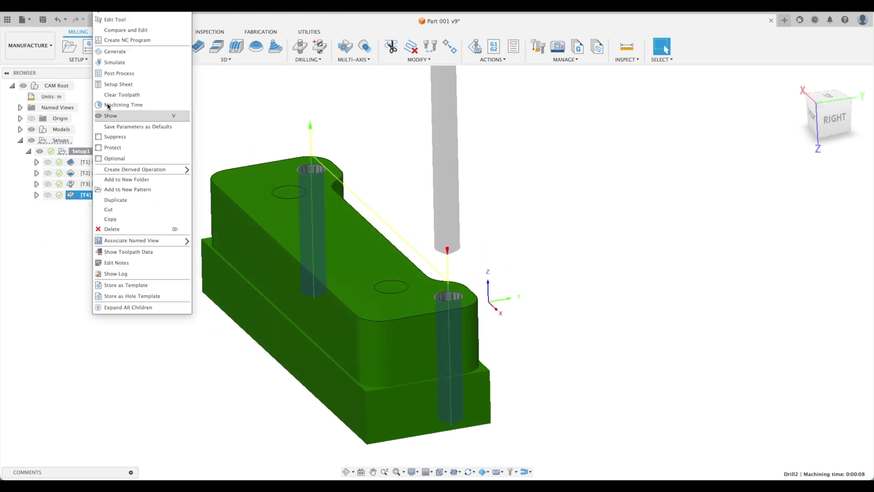
pyautogui.click(119, 51)
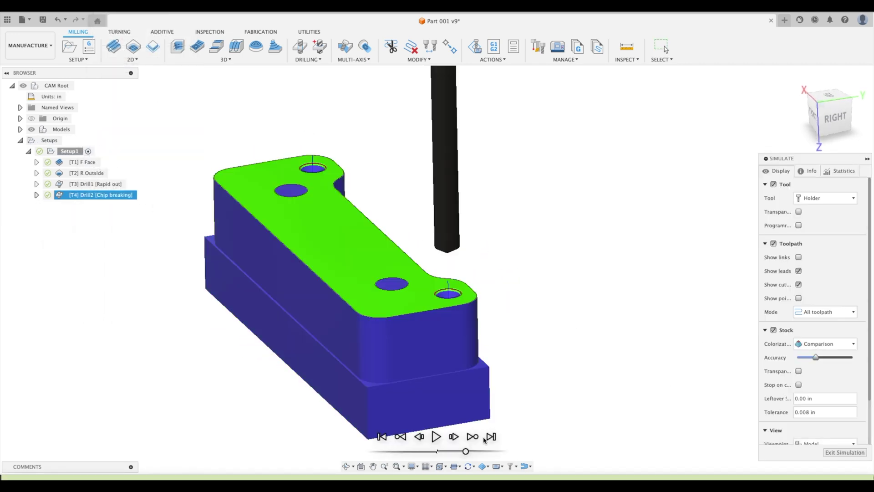
pyautogui.click(437, 437)
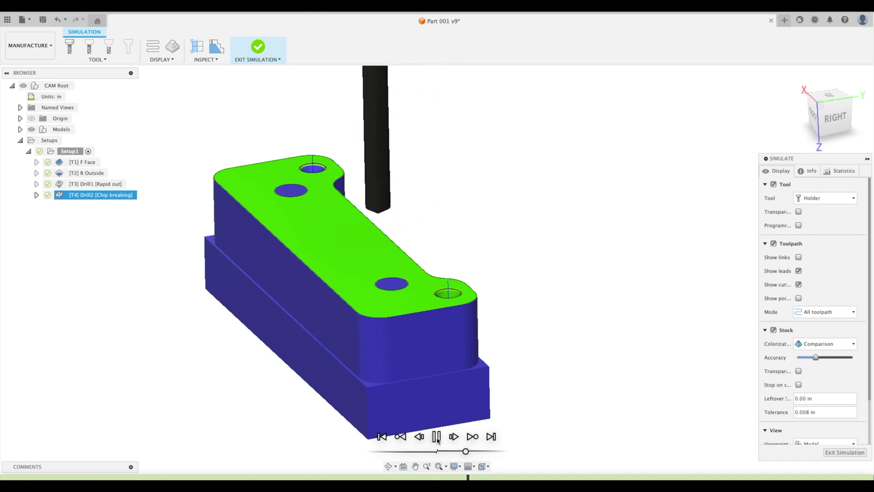
pyautogui.click(437, 439)
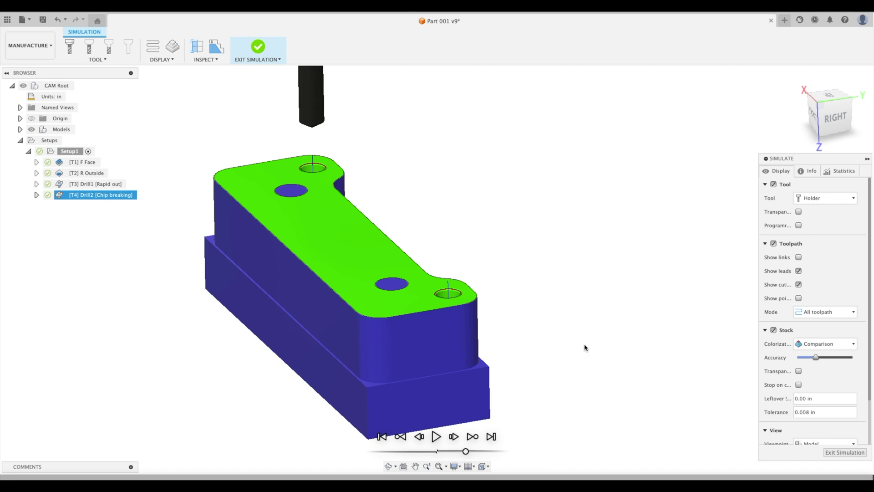
pyautogui.click(853, 453)
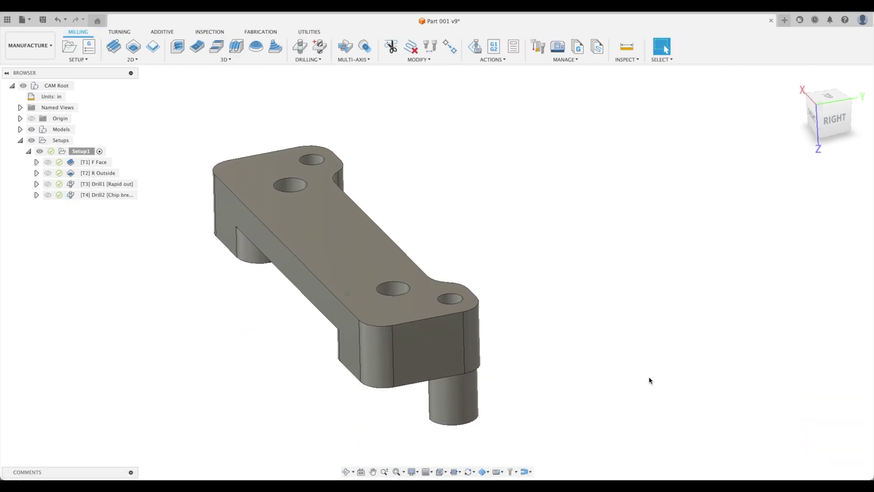
pyautogui.keyDown('shift'); pyautogui.moveTo(540, 293); pyautogui.dragTo(450, 291, button='middle'); pyautogui.keyUp('shift')
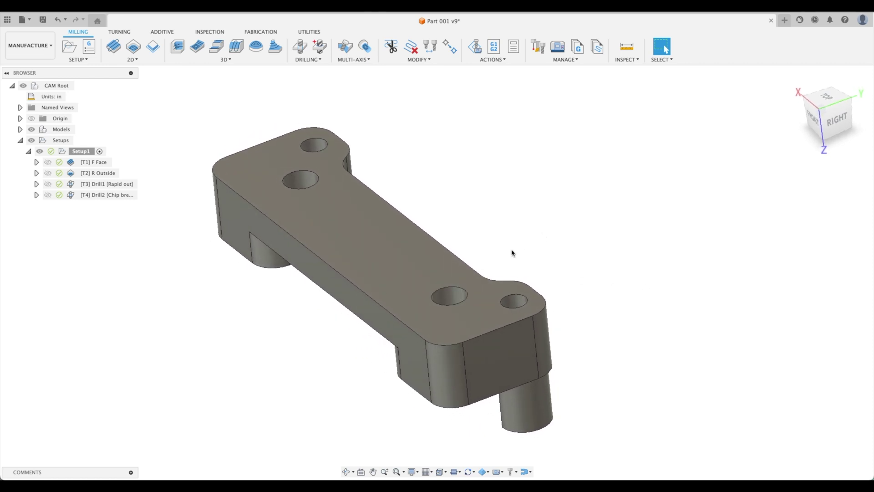